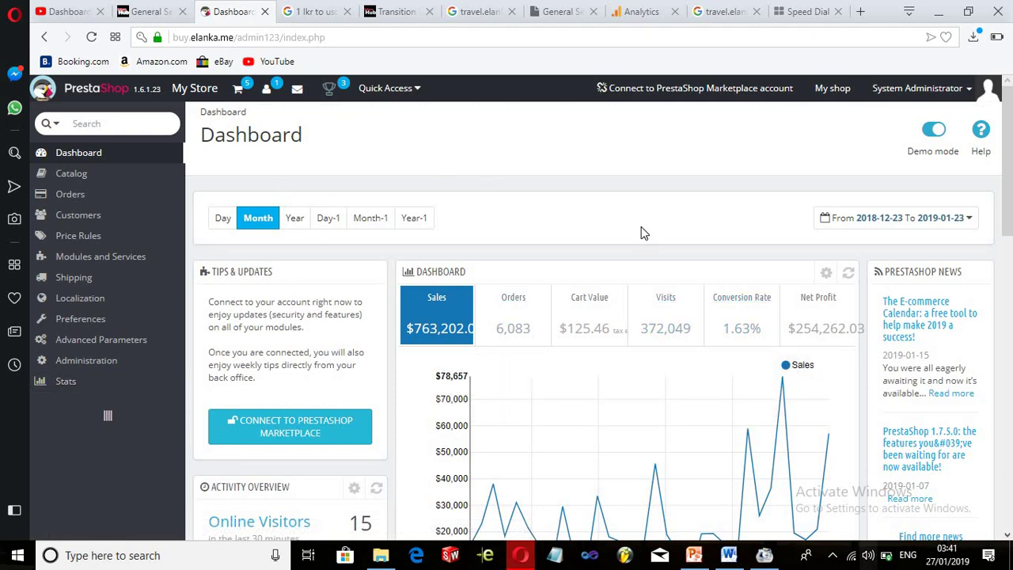
Start a new currency in the store's localization settings and name it Sri Lankan Rupee.
mouse_move(103, 313)
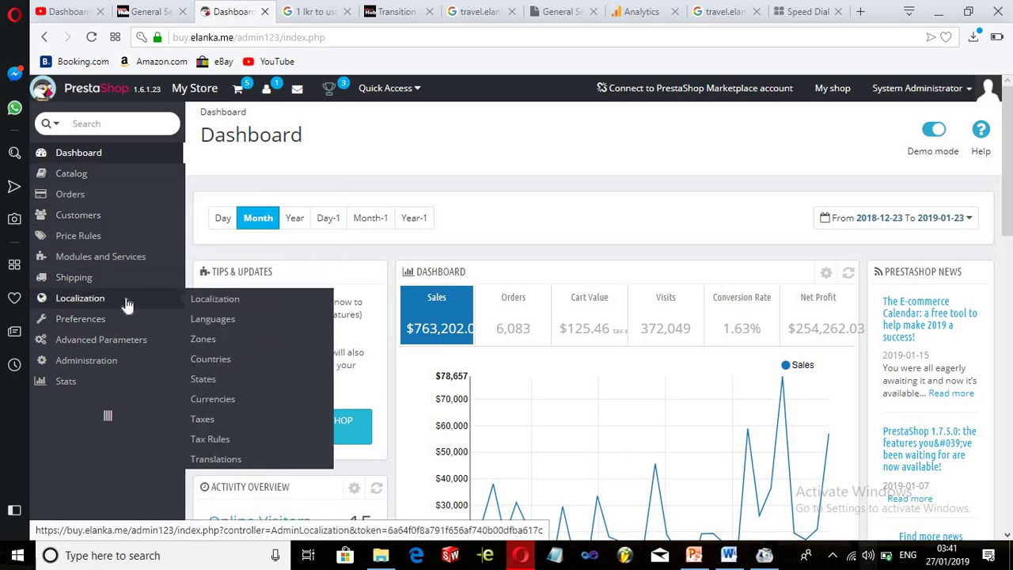
left_click(217, 406)
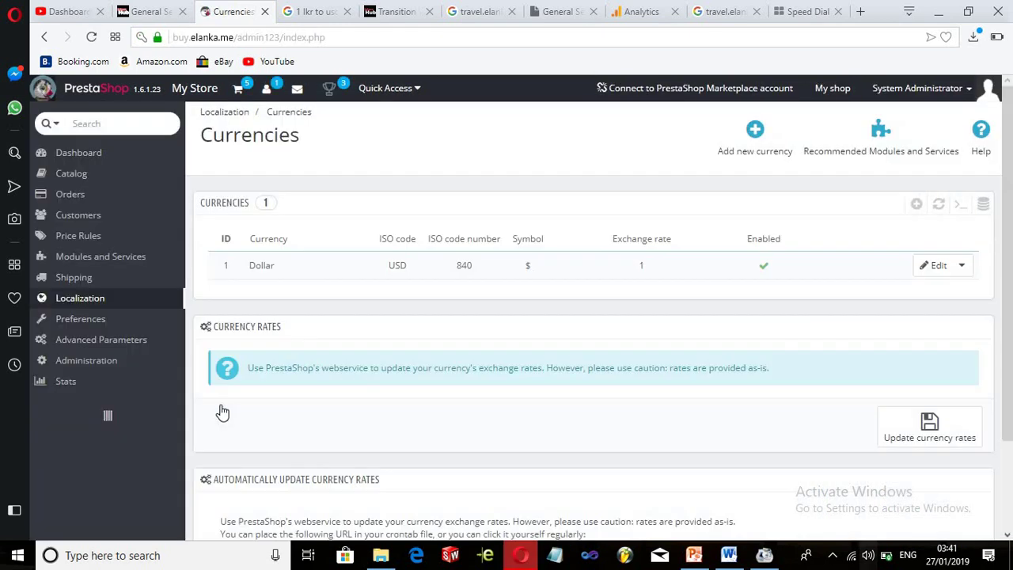
left_click(766, 141)
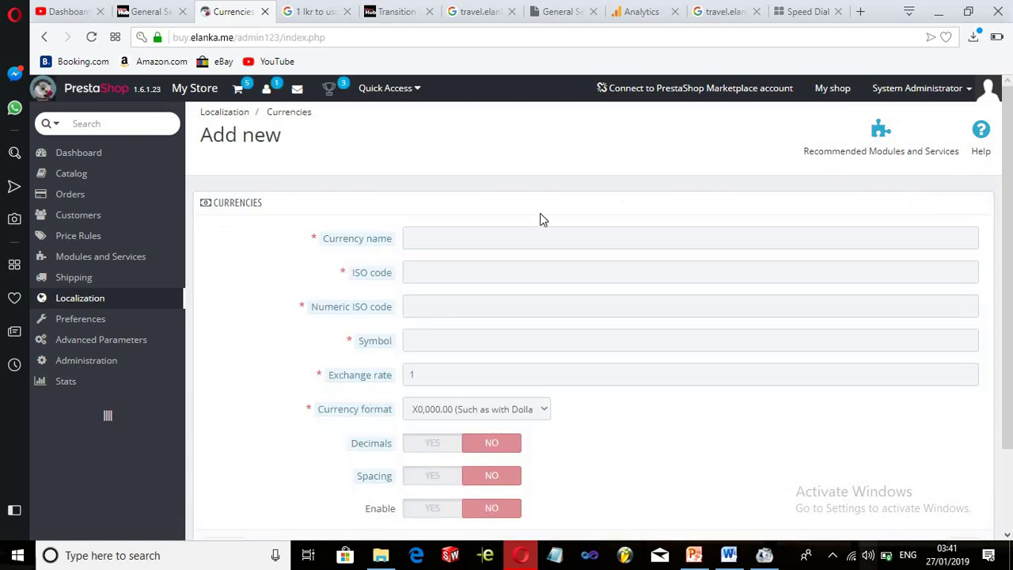
left_click(512, 246)
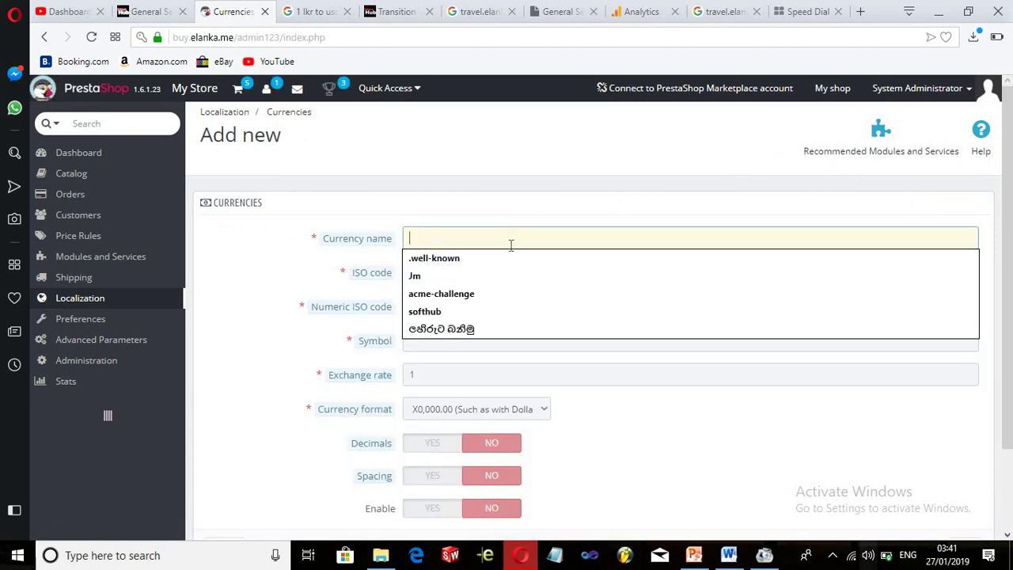
type("Sri")
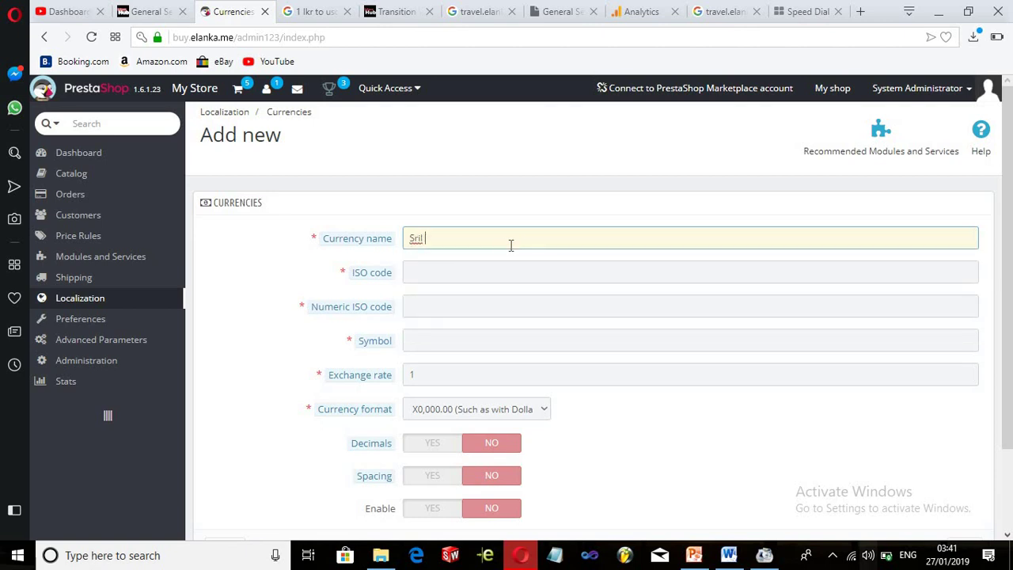
type(" Lankan Rupee")
Set the new currency's ISO code to LKR and its numeric ISO code to 4217.
left_click(482, 267)
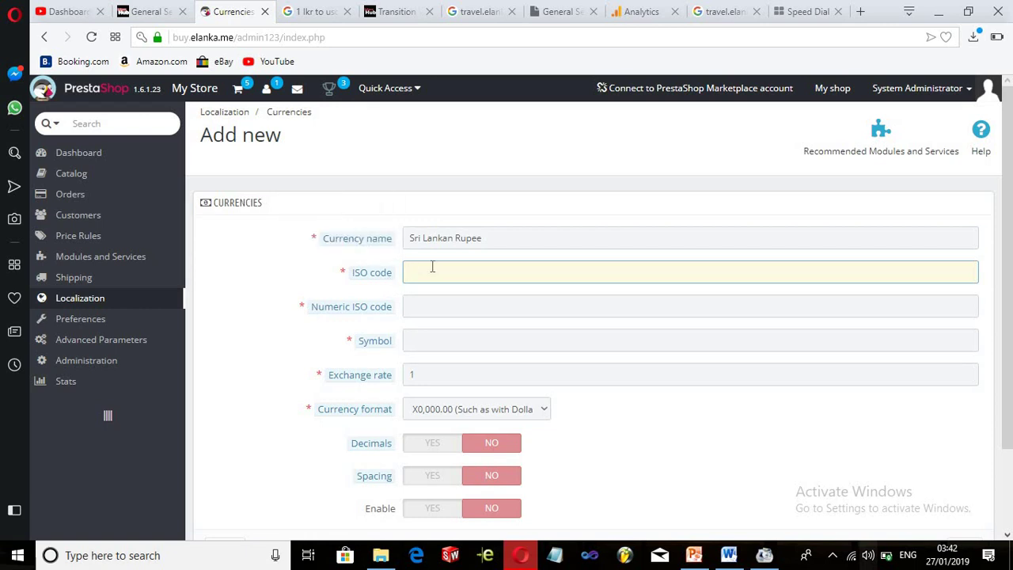
type("LKR")
key("BackSpace")
type("R")
left_click(448, 311)
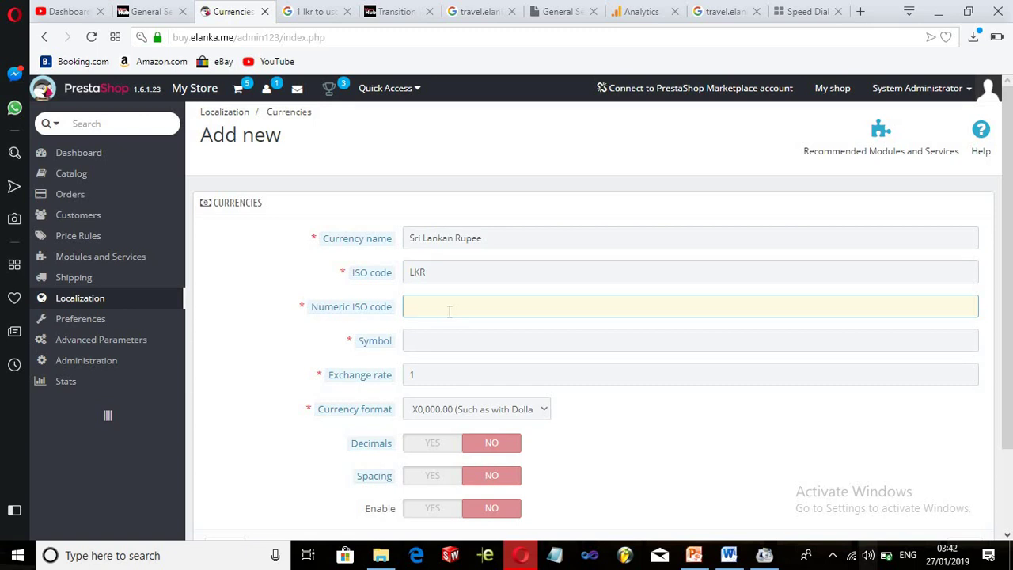
type("4217")
Set the Sri Lankan Rupee's symbol to Rs.
left_click(443, 333)
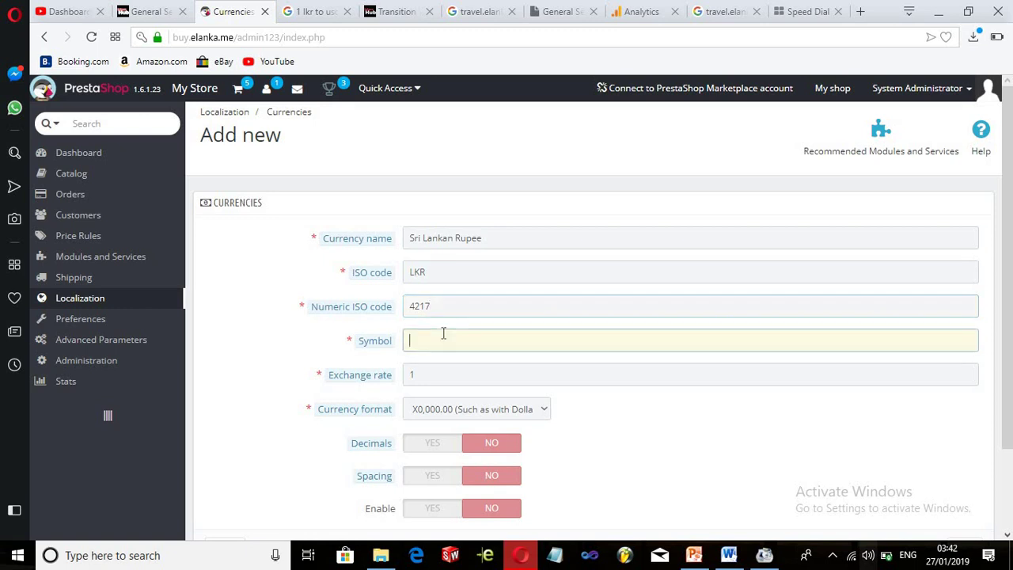
type("LKR")
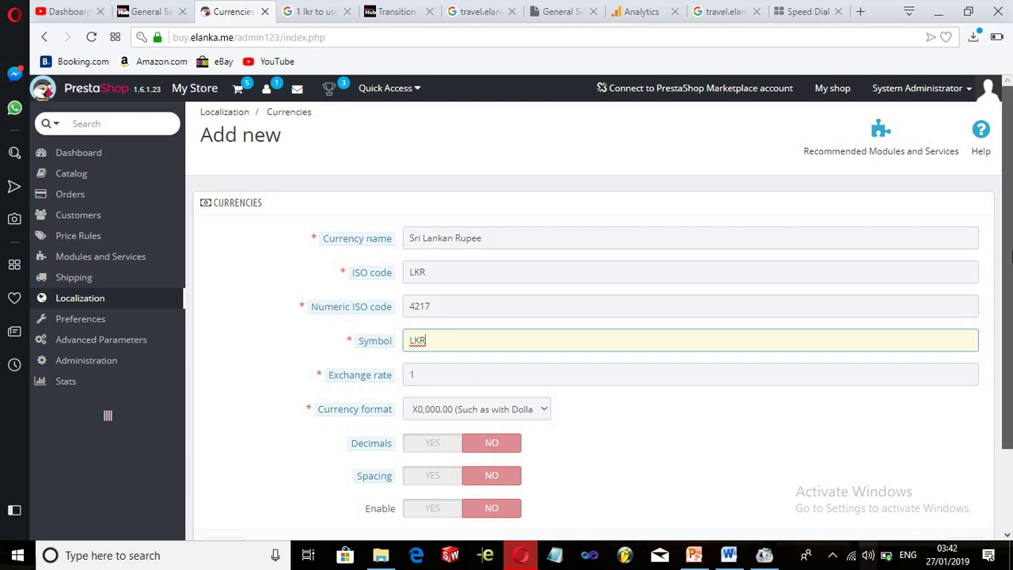
scroll(649, 317, "down", 1)
key("ctrl+a")
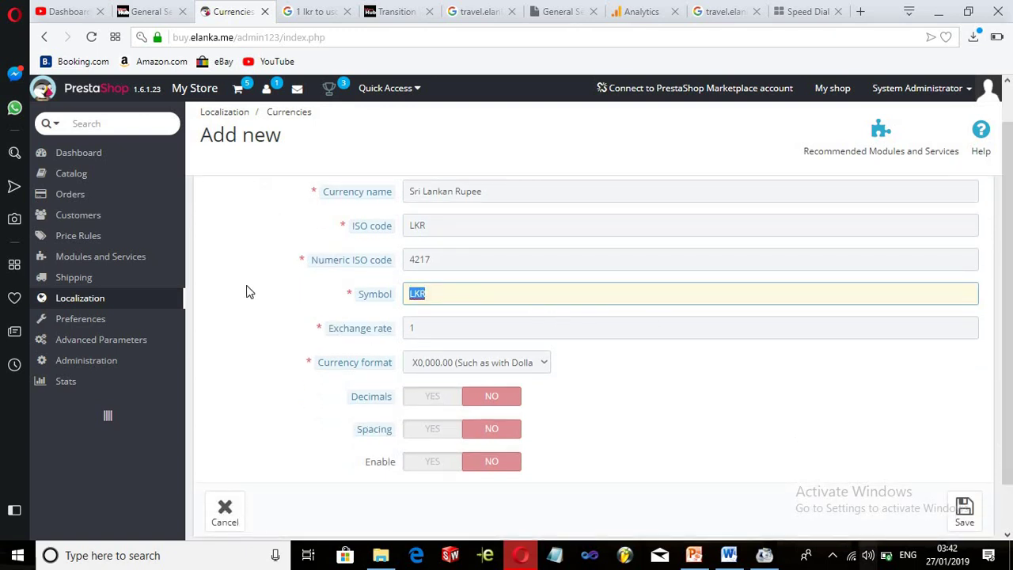
type("Rs.")
Copy the rate 0.005533 from the Google 1 lkr to usd result and use it as the currency's exchange rate.
left_click(313, 11)
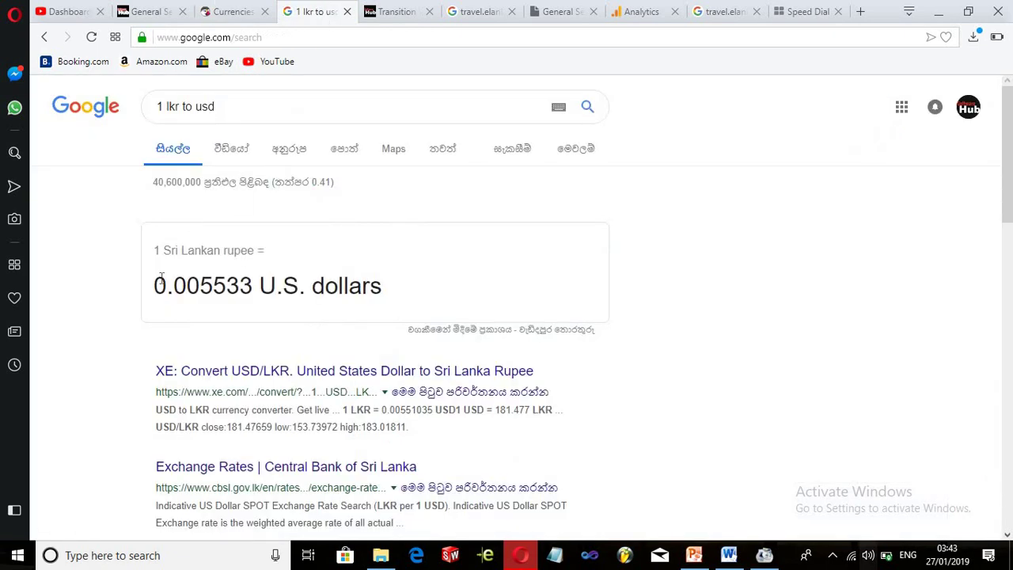
left_click_drag(156, 282, 253, 289)
key("ctrl+c")
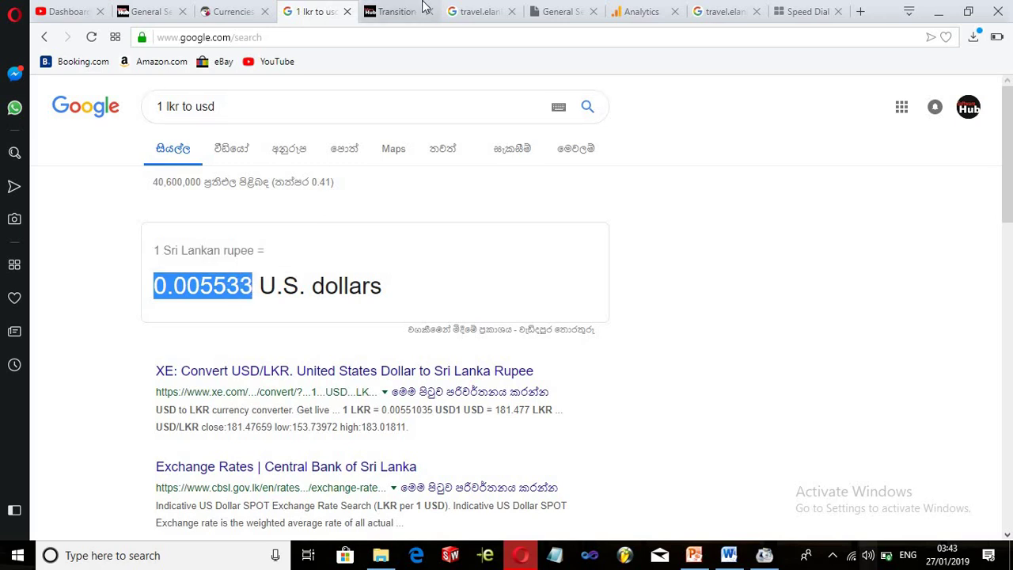
left_click(236, 11)
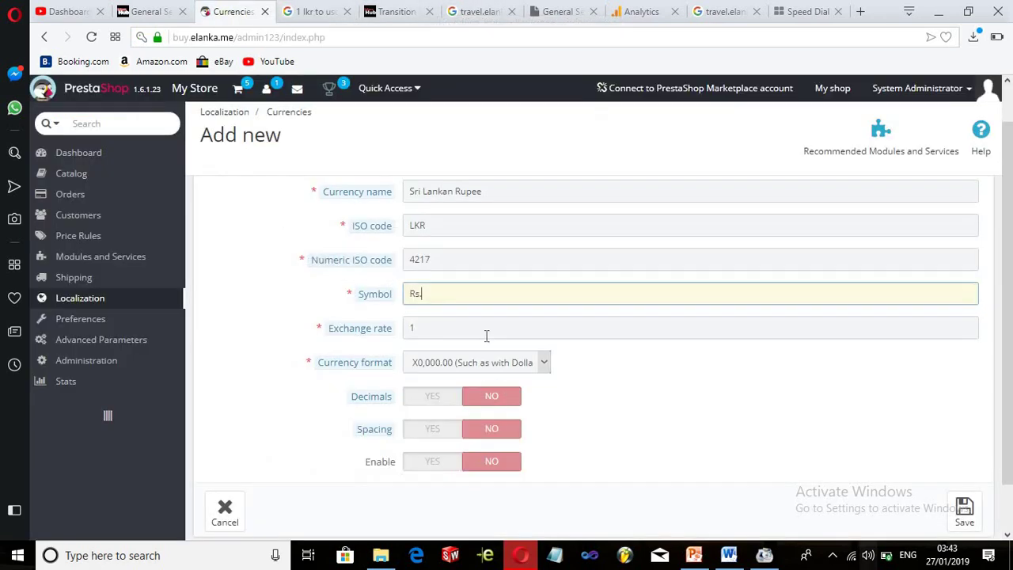
key("Tab")
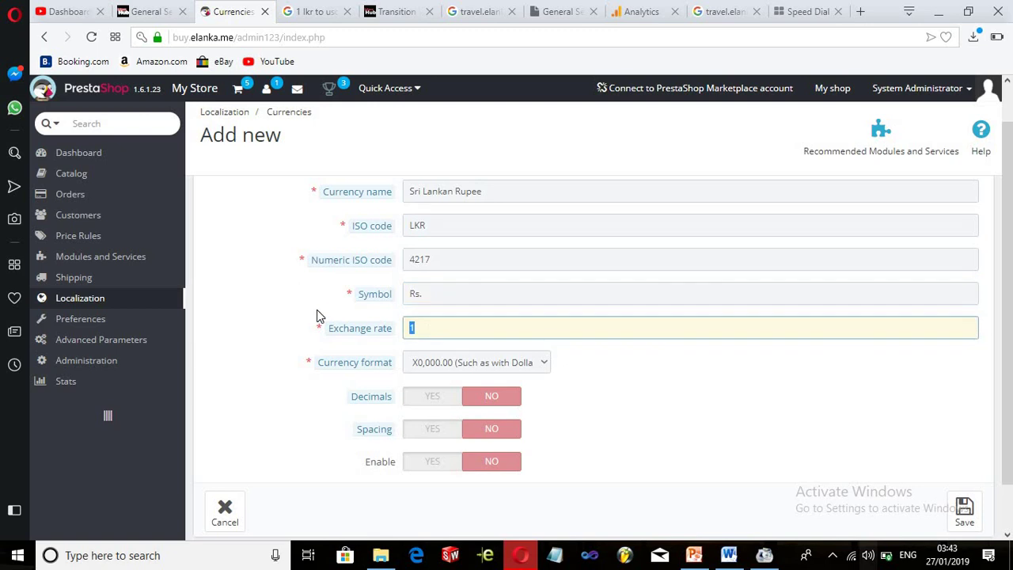
key("ctrl+v")
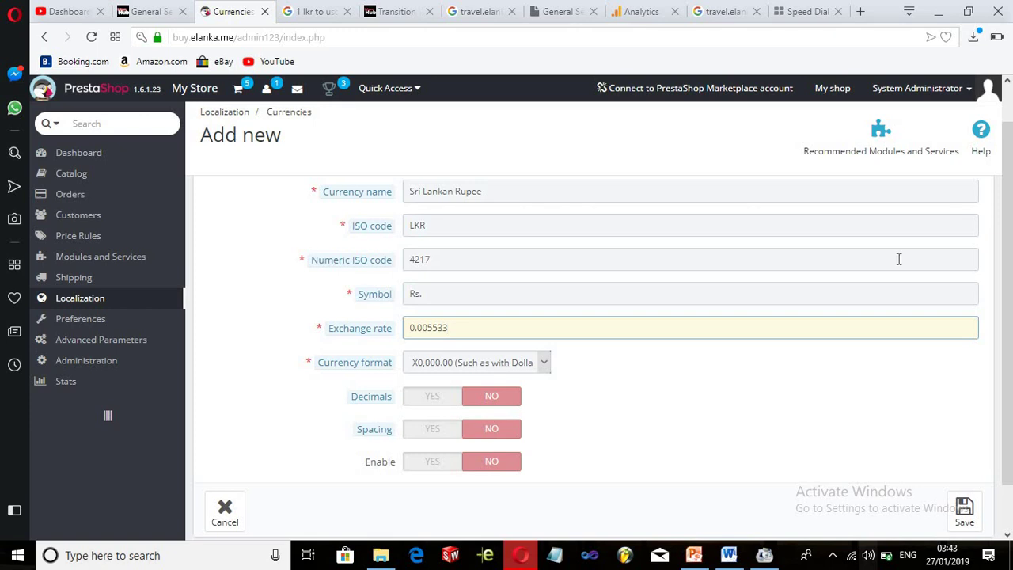
Enable the new currency, keeping the X0,000.00 (Such as with Dollars) format, and try to save it.
scroll(1007, 253, "up", 1)
scroll(1011, 248, "down", 2)
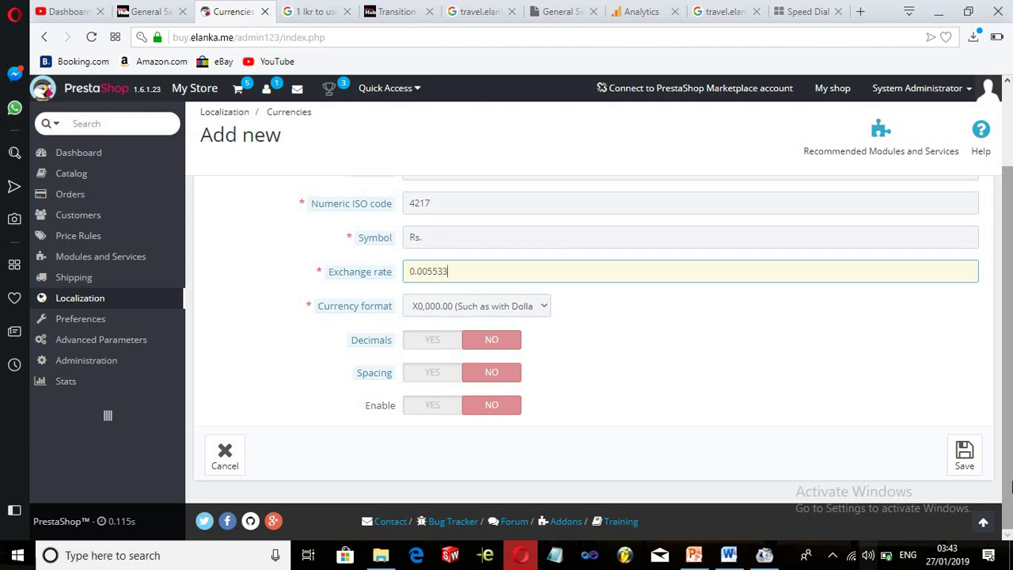
left_click(529, 308)
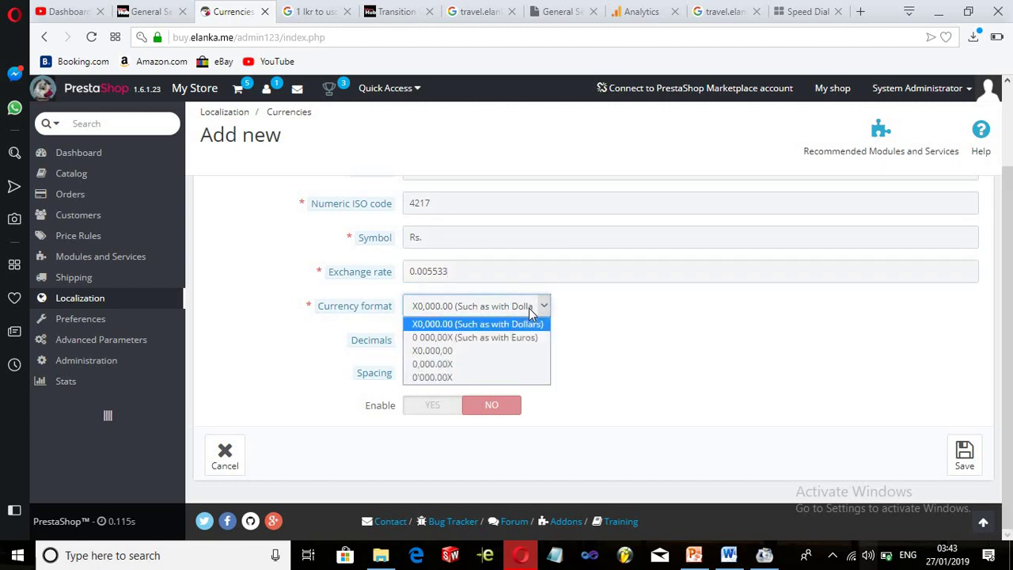
left_click(528, 308)
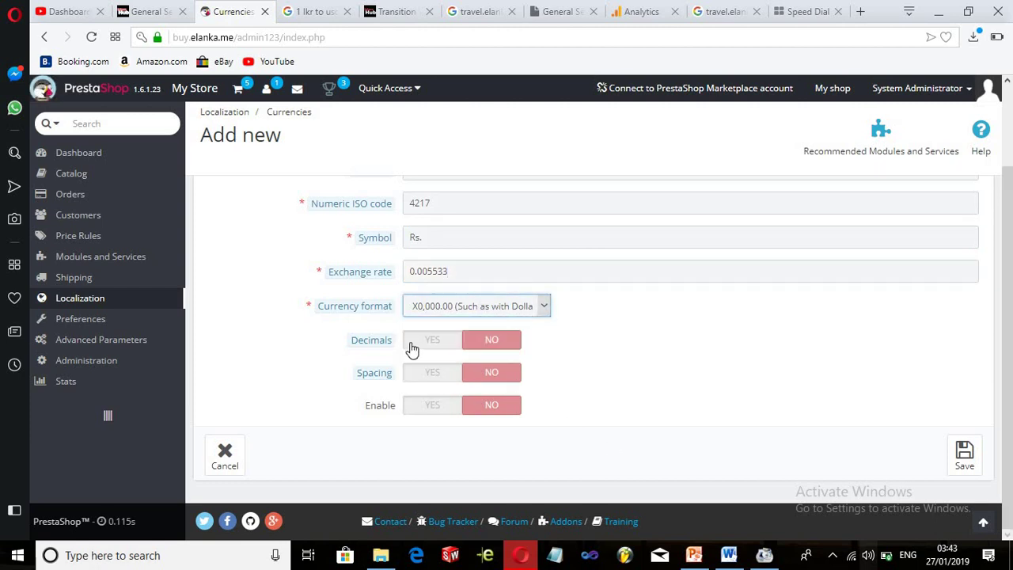
left_click(434, 406)
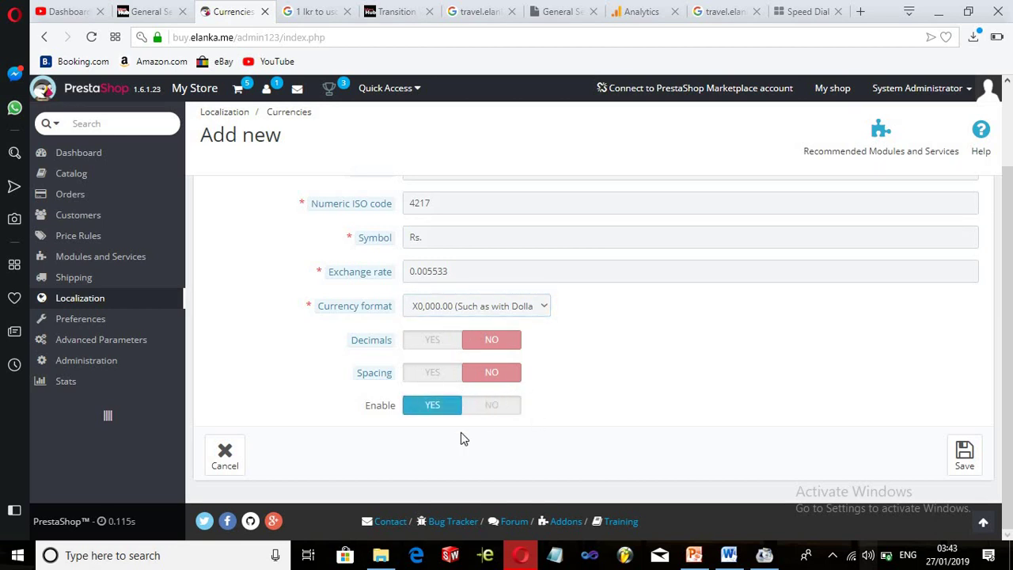
scroll(998, 356, "up", 1)
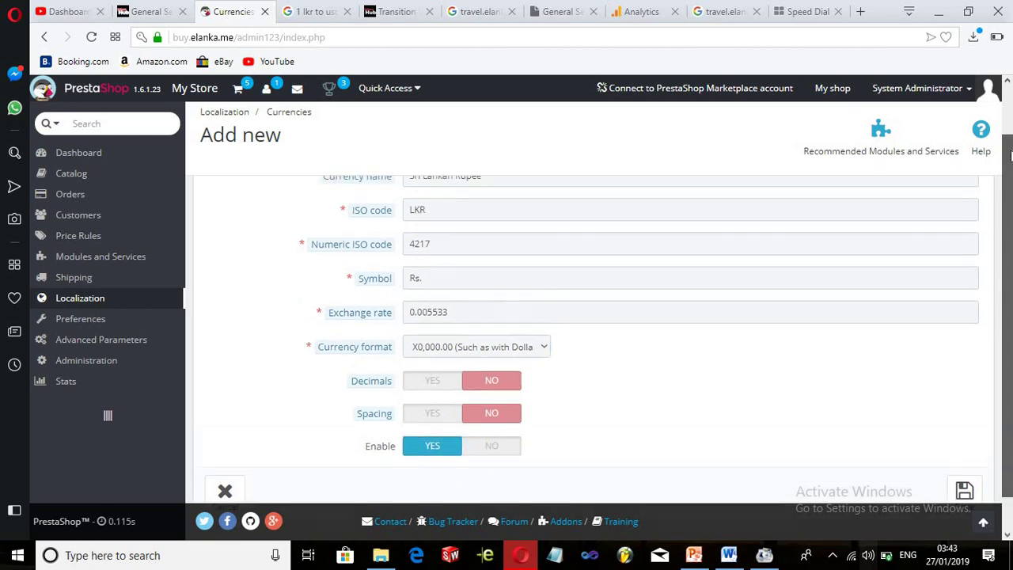
scroll(1011, 419, "down", 1)
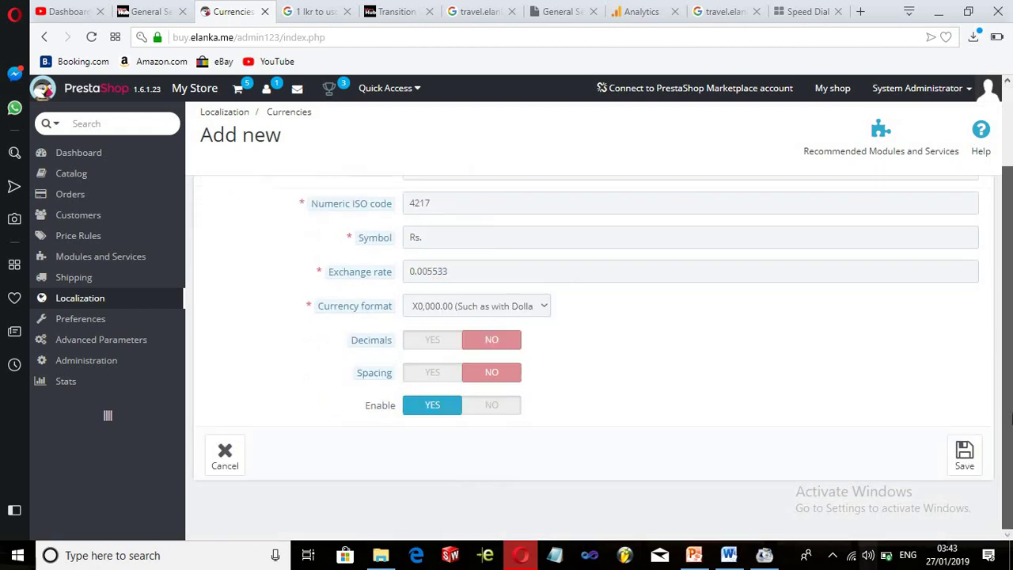
left_click(967, 463)
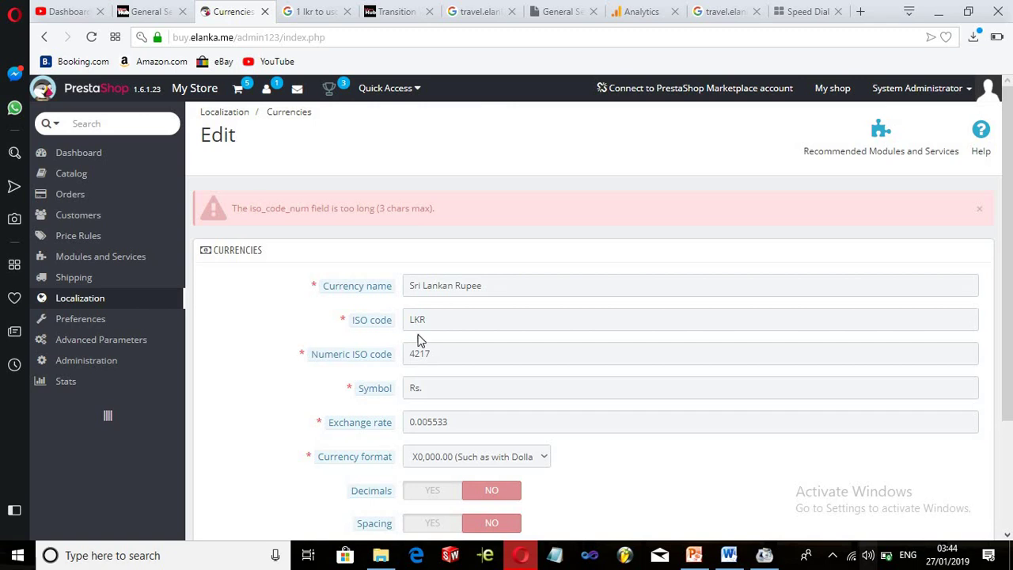
Shorten the numeric ISO code to 421 and save the Sri Lankan Rupee currency.
left_click(443, 351)
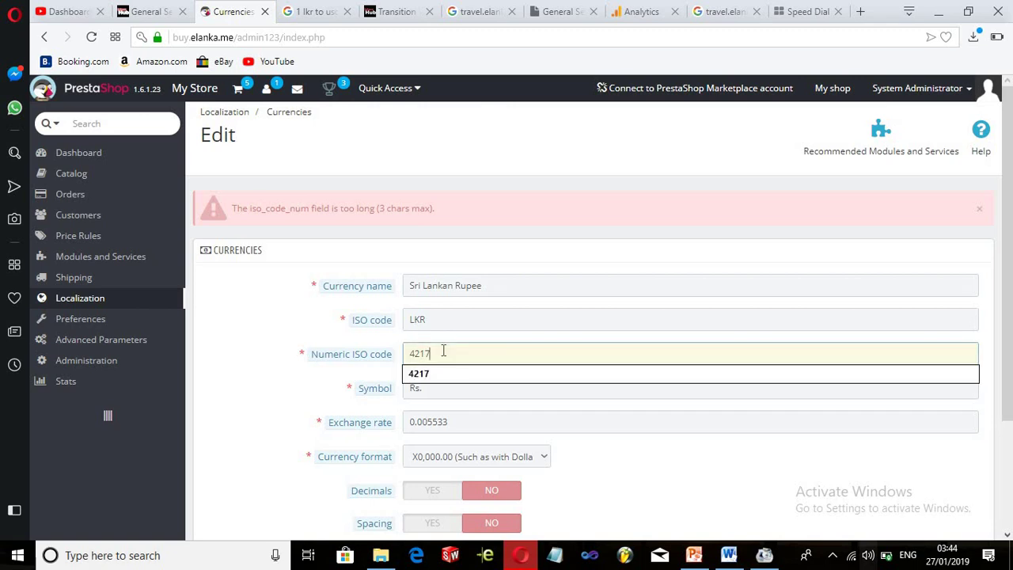
type("#")
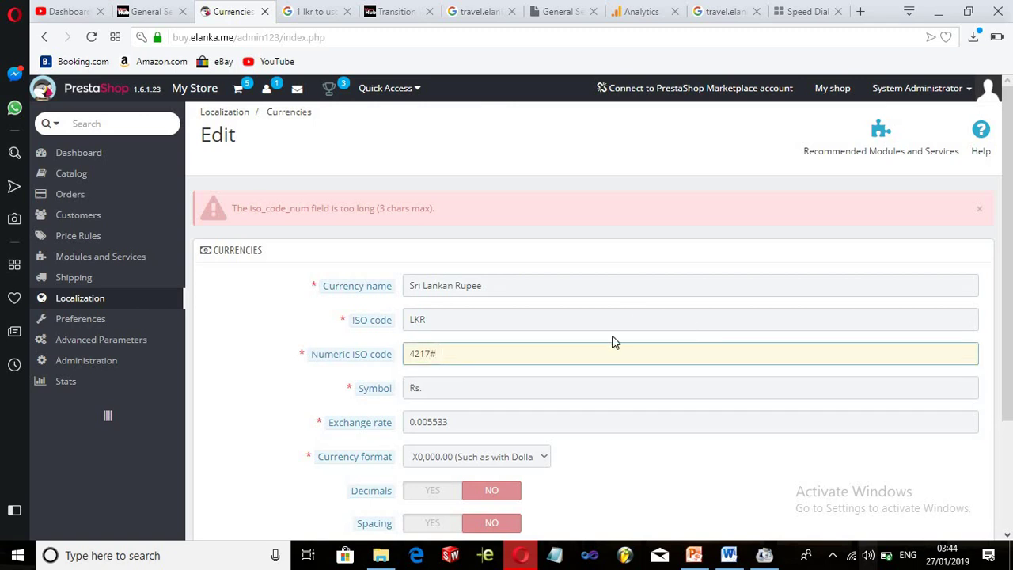
key("BackSpace")
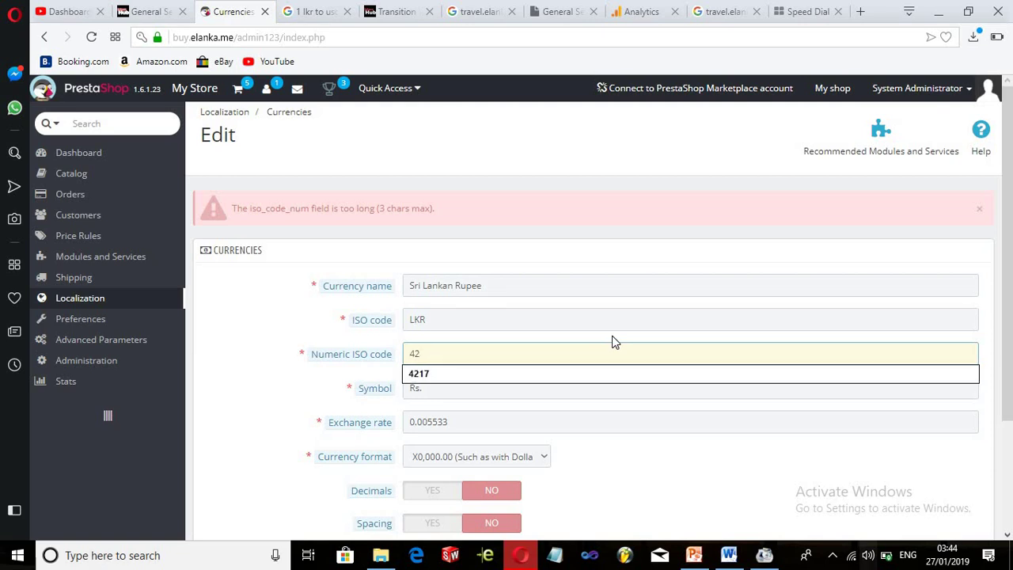
type("1")
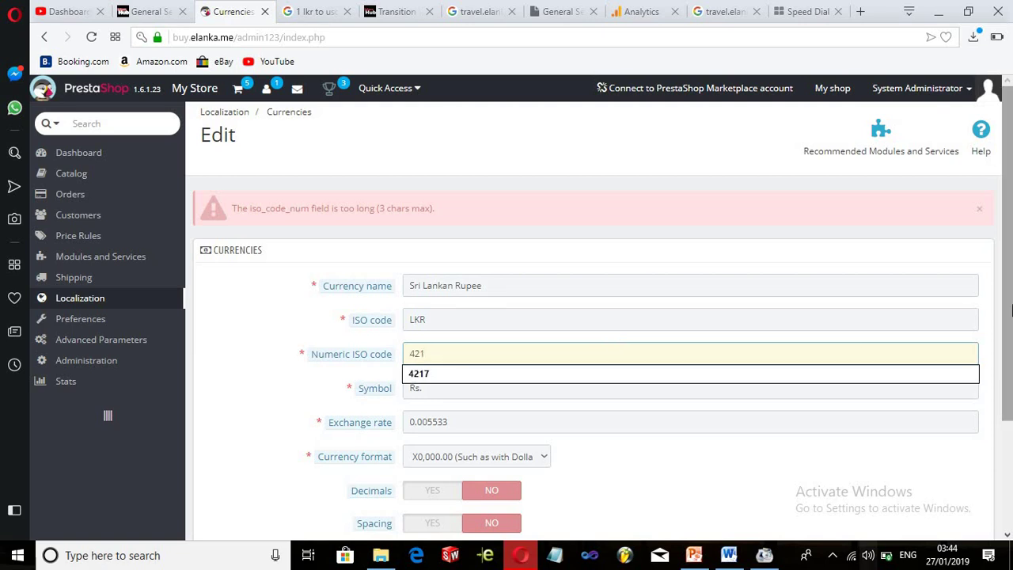
scroll(1010, 476, "down", 1)
scroll(1010, 476, "down", 2)
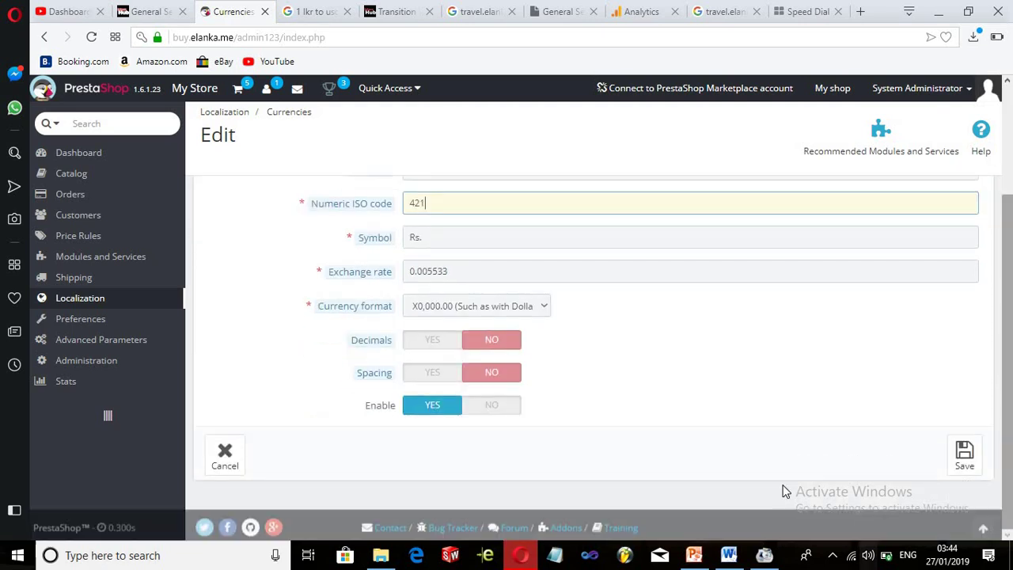
left_click(963, 453)
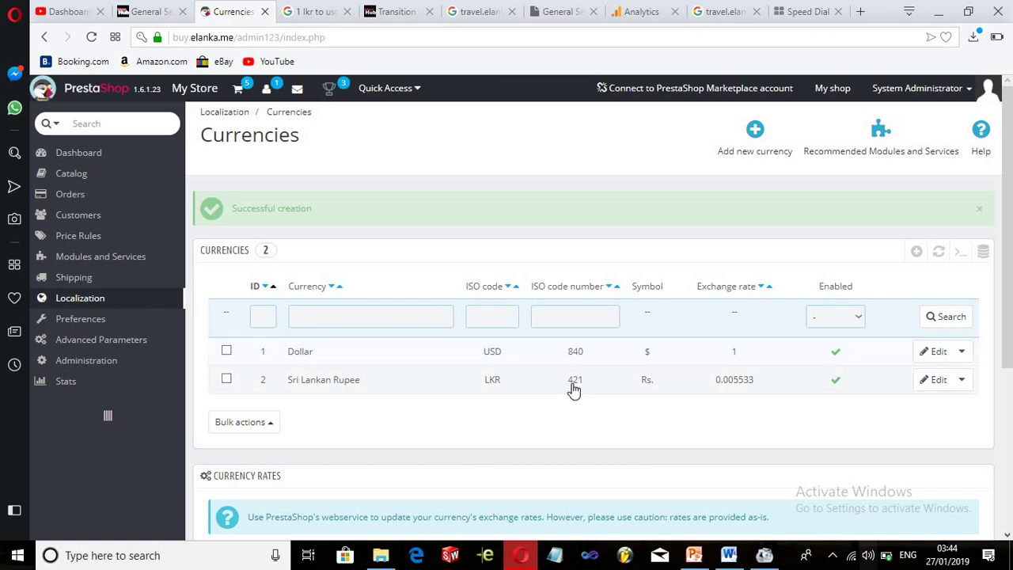
Review the currencies list and the manual and automatic currency rate update sections.
left_click_drag(1010, 131, 1009, 297)
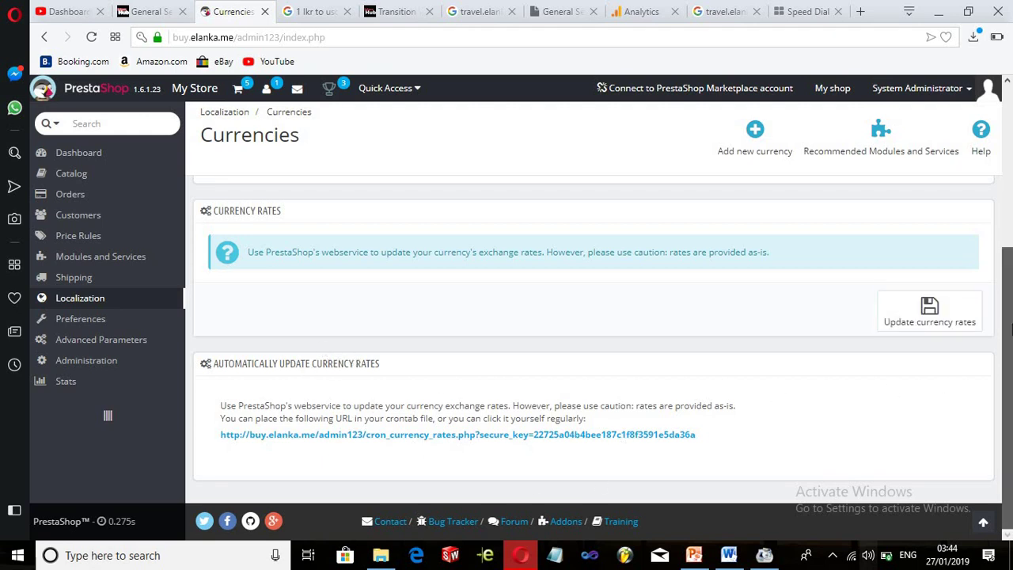
scroll(986, 190, "up", 5)
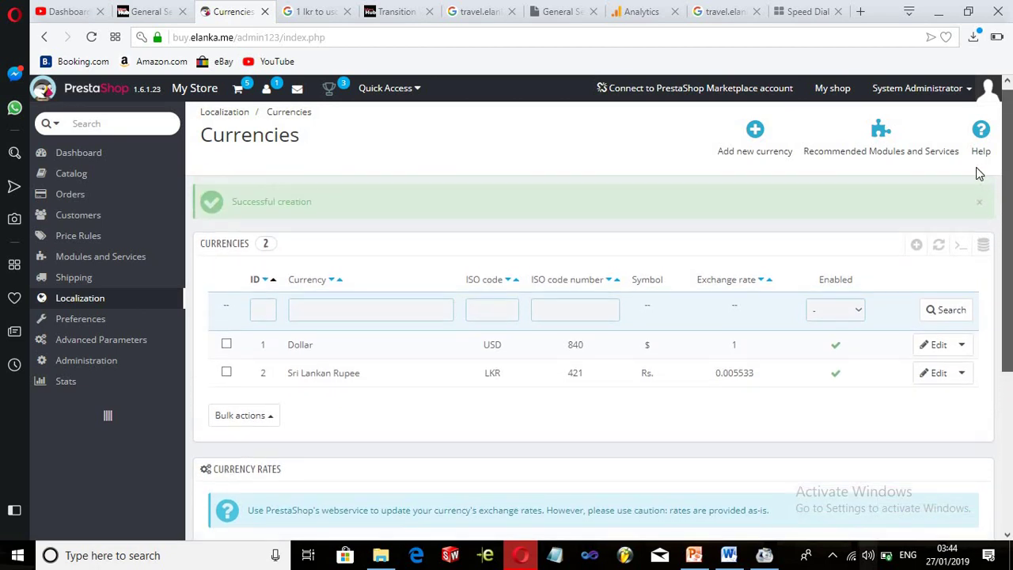
scroll(979, 173, "down", 2)
scroll(623, 399, "up", 2)
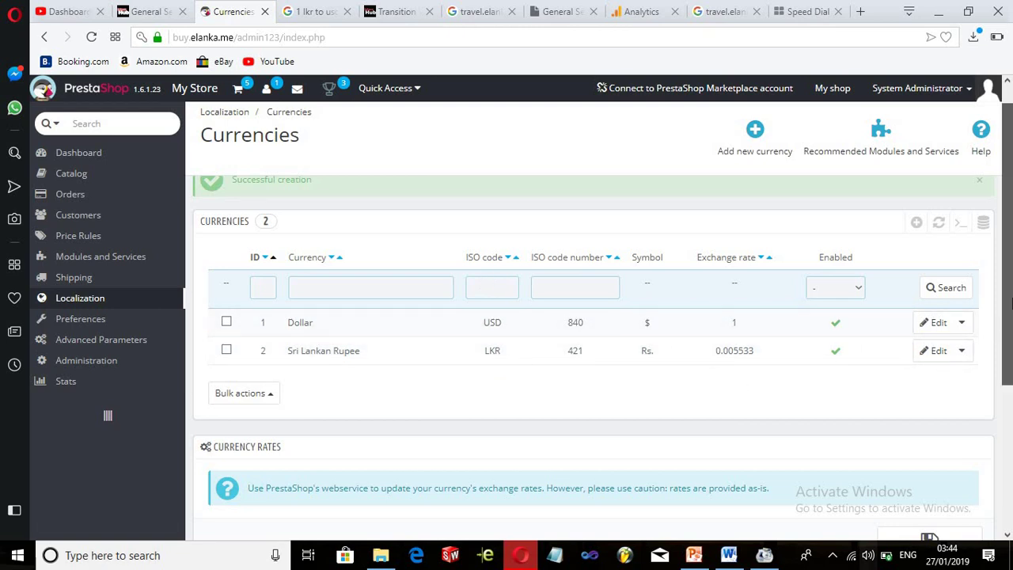
scroll(1010, 421, "down", 1)
scroll(1010, 421, "down", 3)
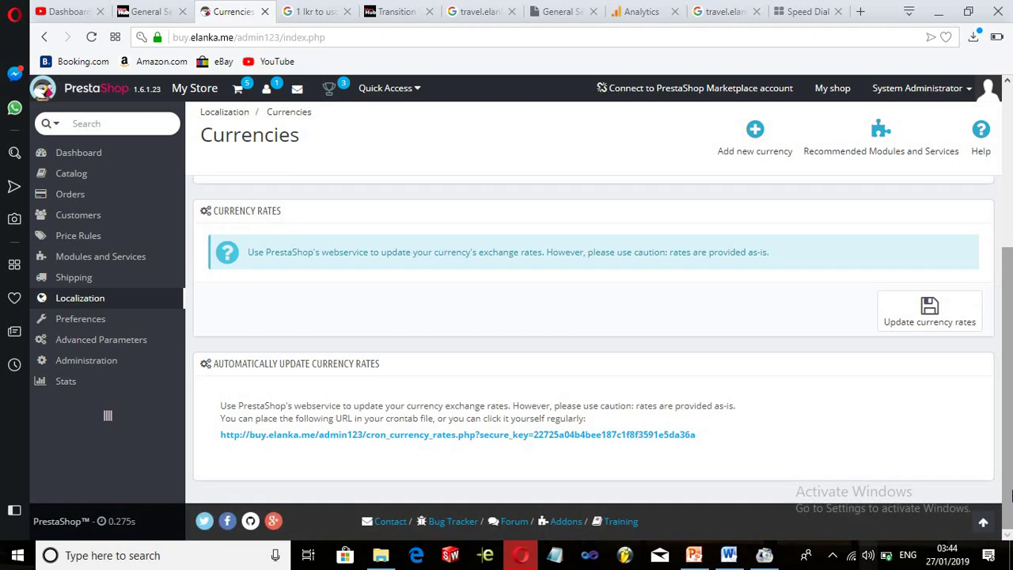
Load the storefront at buy.elanka.me in place of the Google conversion page, and return to the Currencies page.
left_click(321, 9)
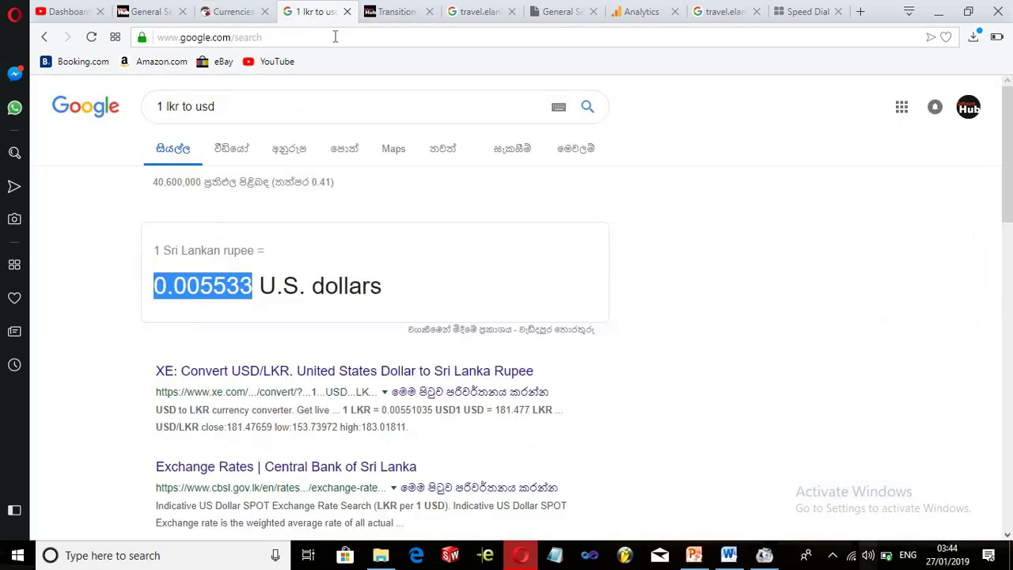
left_click(335, 37)
type("buy.elanka.me")
key("Return")
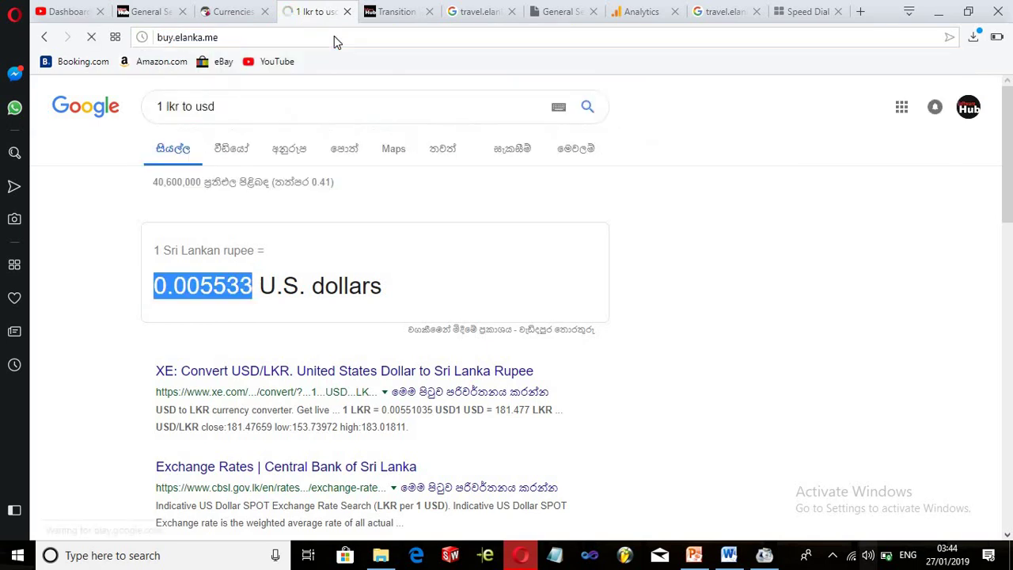
left_click(268, 5)
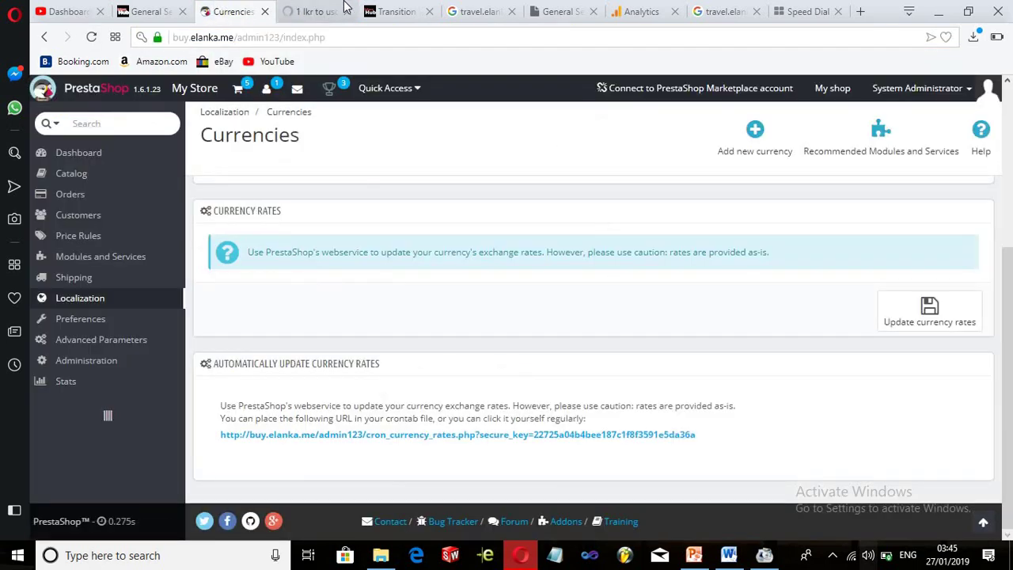
Check the storefront page briefly and return to the Currencies page to review the list of saved currencies.
left_click(343, 5)
left_click(238, 10)
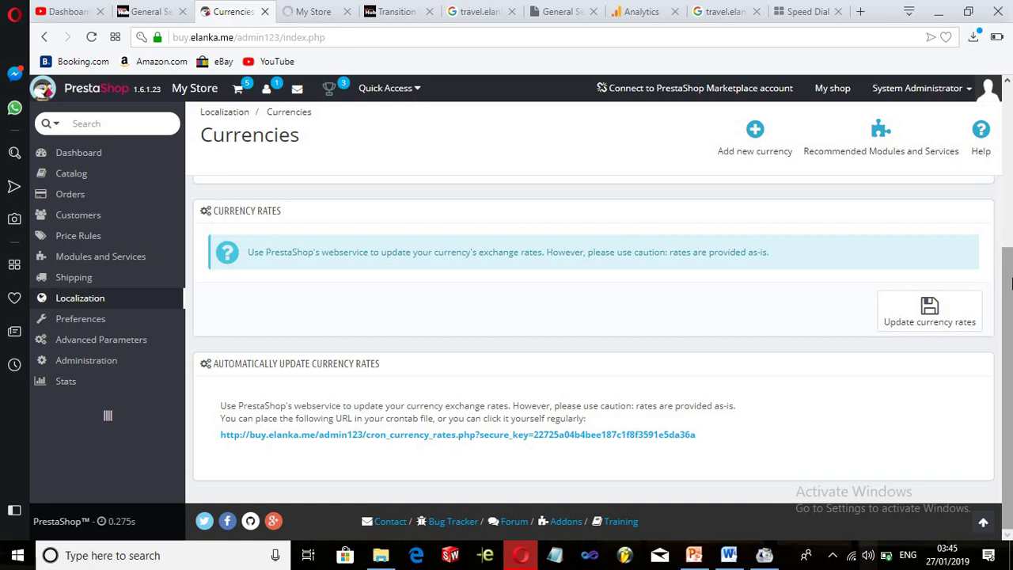
left_click_drag(1009, 284, 1009, 119)
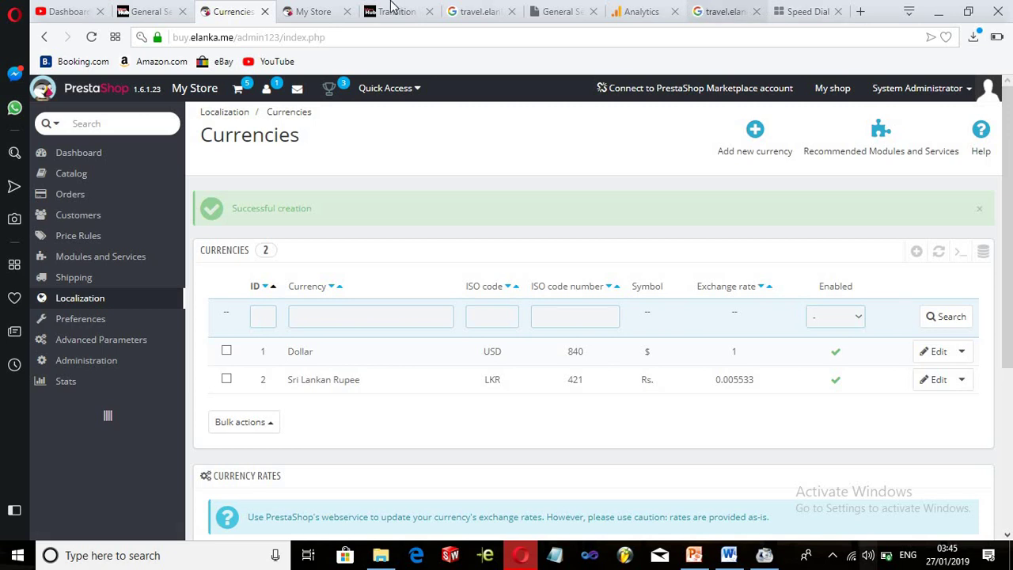
Go to the My Store storefront and switch its display currency to Sri Lankan Rupee (LKR).
left_click(316, 10)
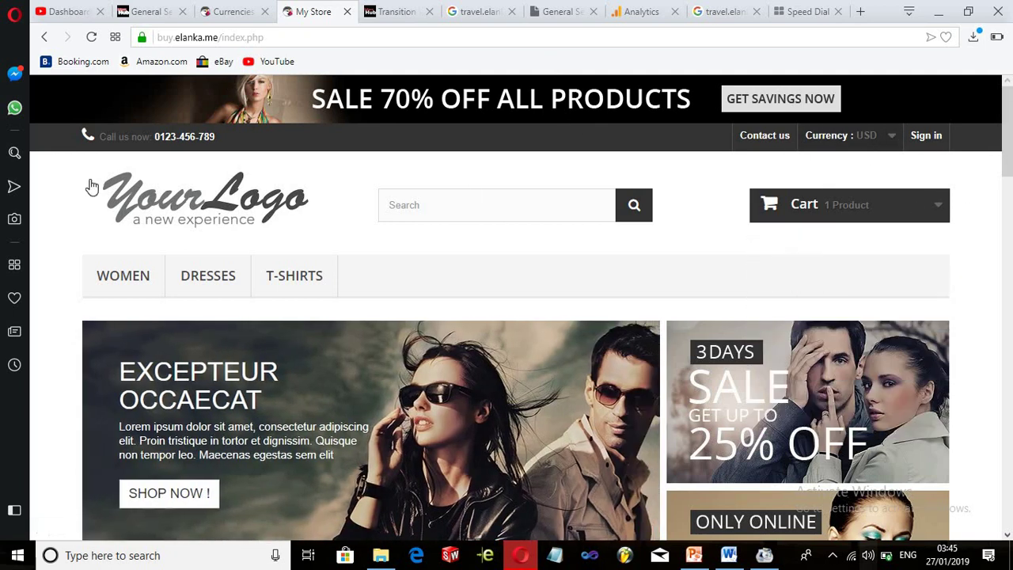
left_click(872, 152)
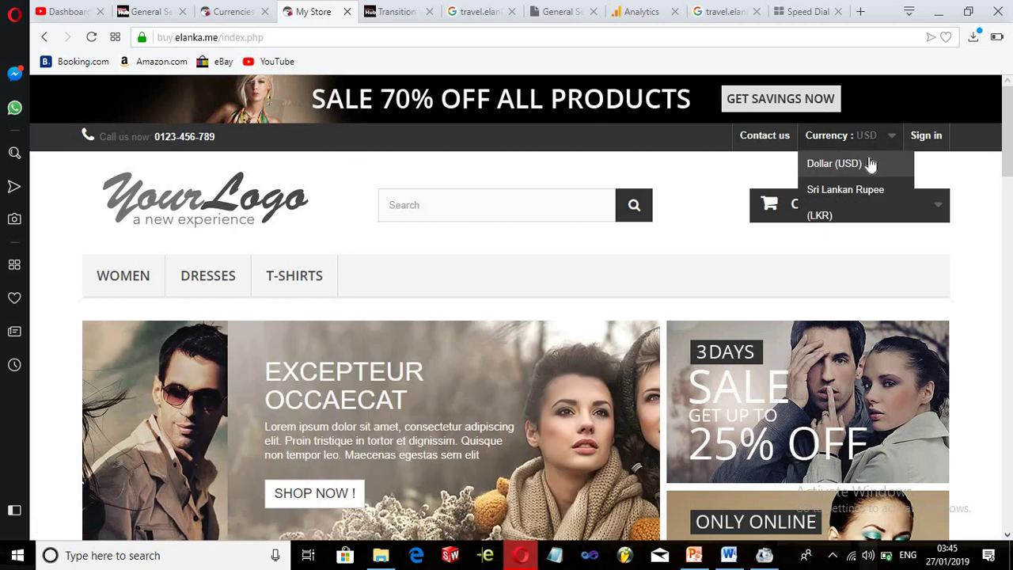
left_click(843, 209)
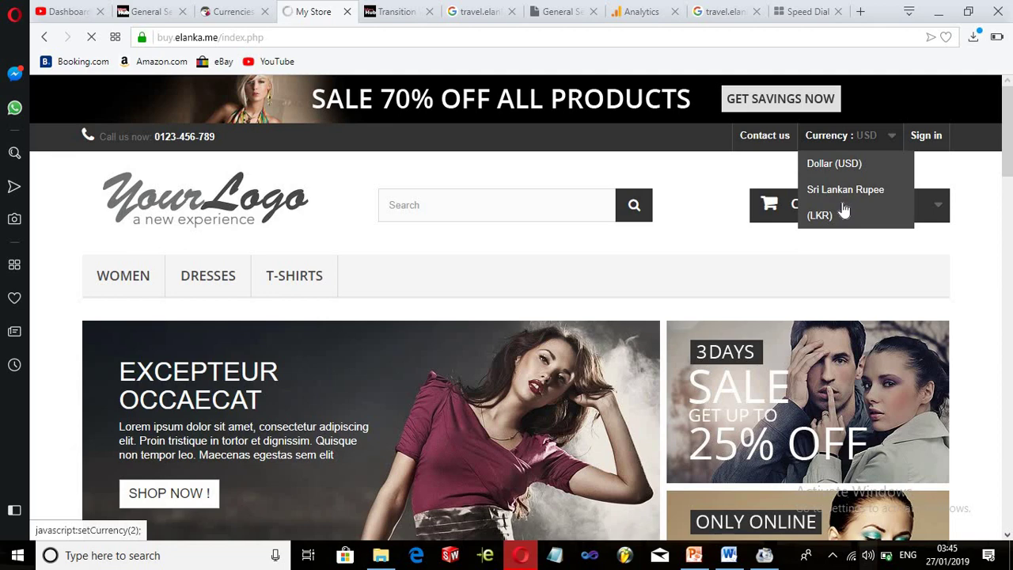
Examine the rupee prices of the storefront's new arrivals and the contents and total of the cart.
scroll(1010, 322, "down", 10)
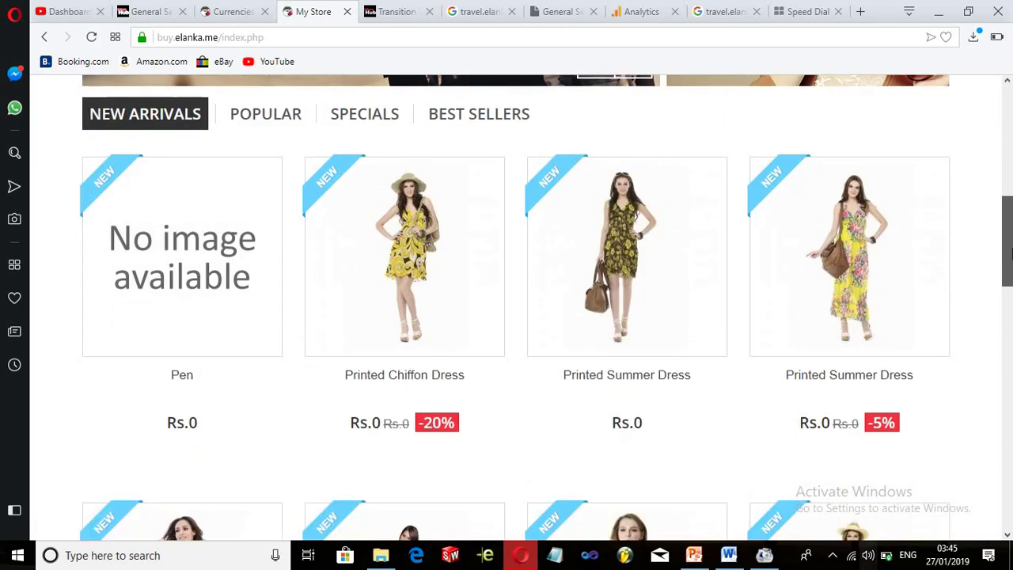
scroll(1010, 321, "down", 8)
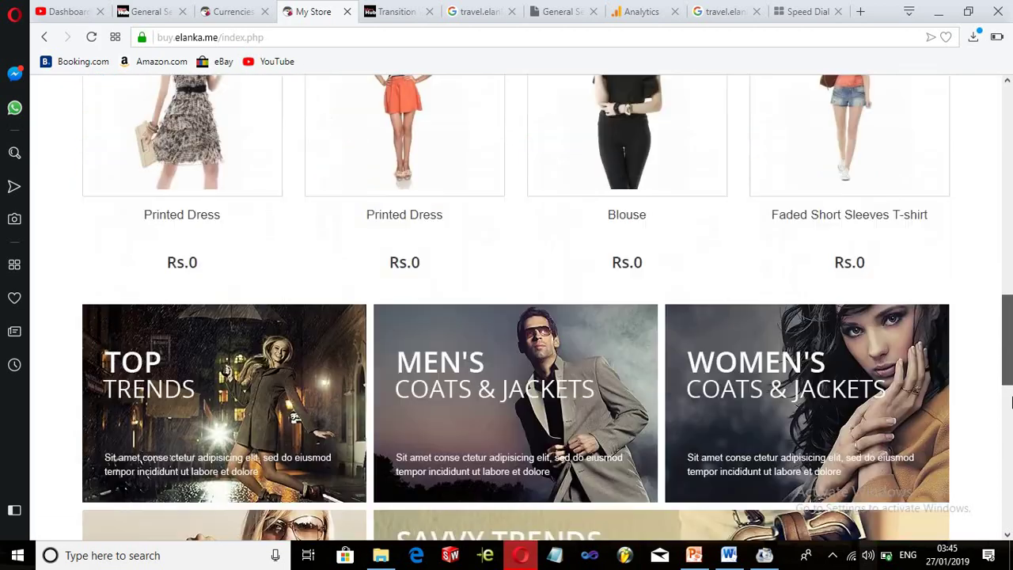
scroll(989, 282, "up", 7)
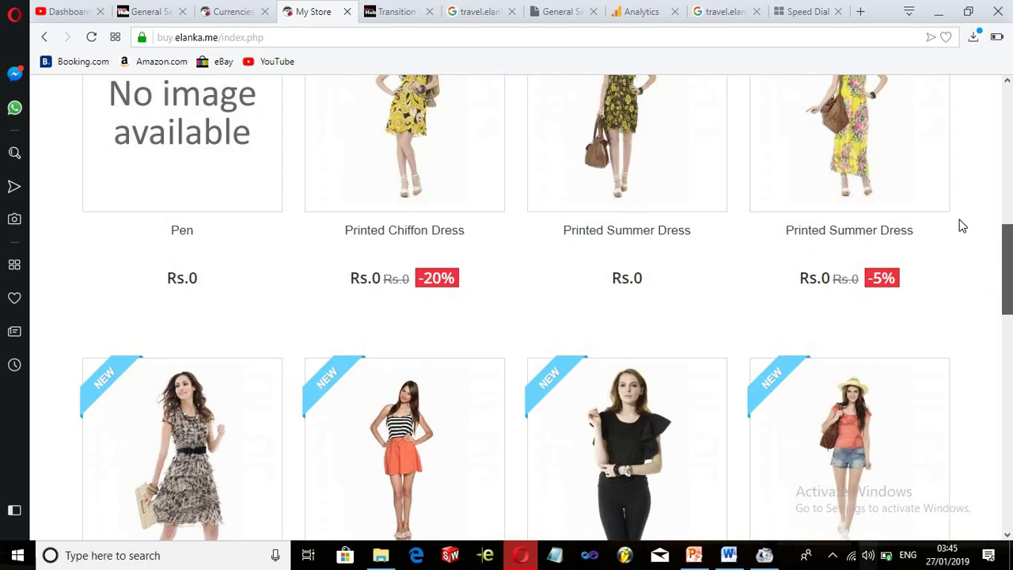
scroll(960, 226, "up", 8)
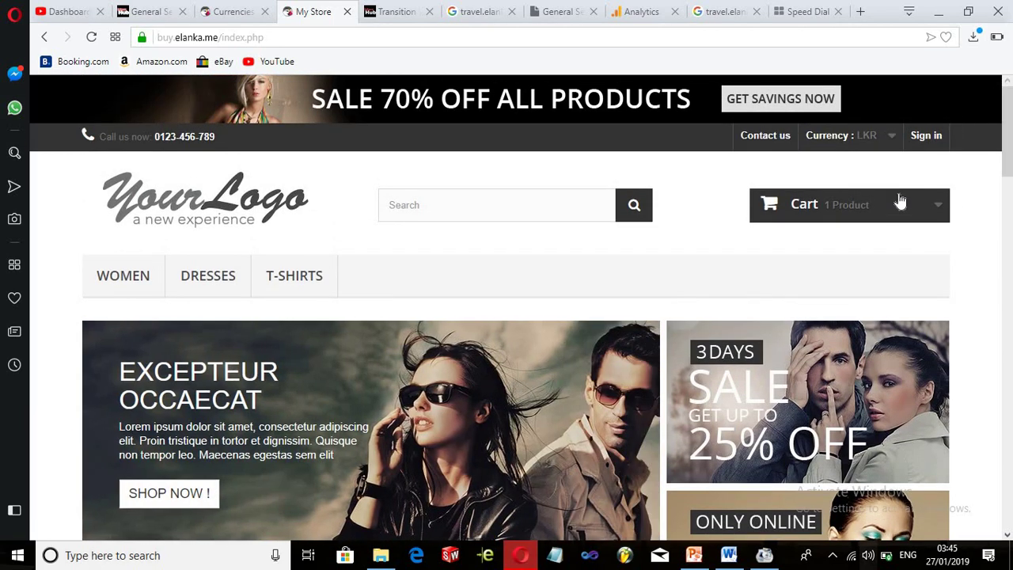
mouse_move(897, 200)
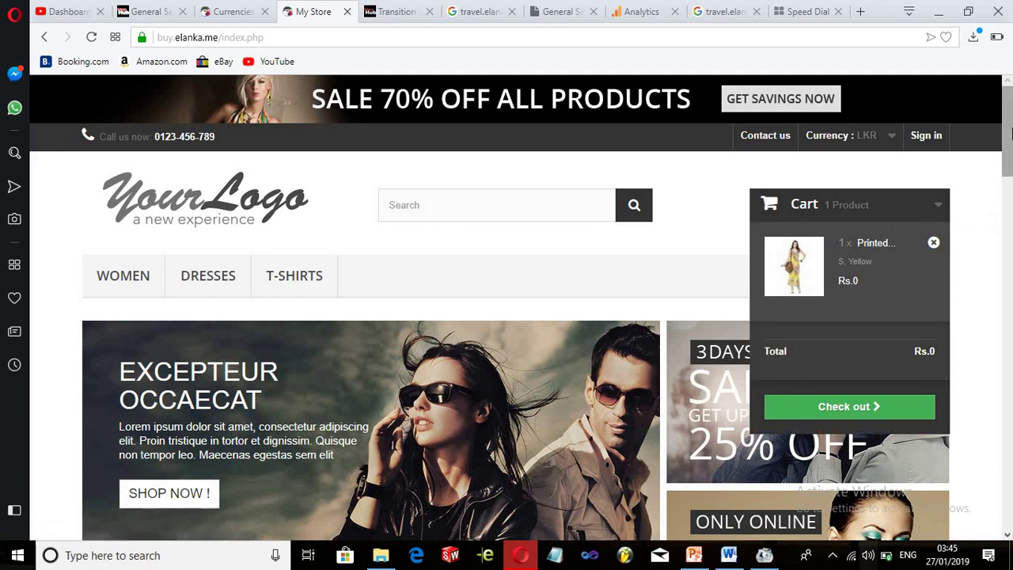
Open the storefront's currency choices again.
left_click(873, 152)
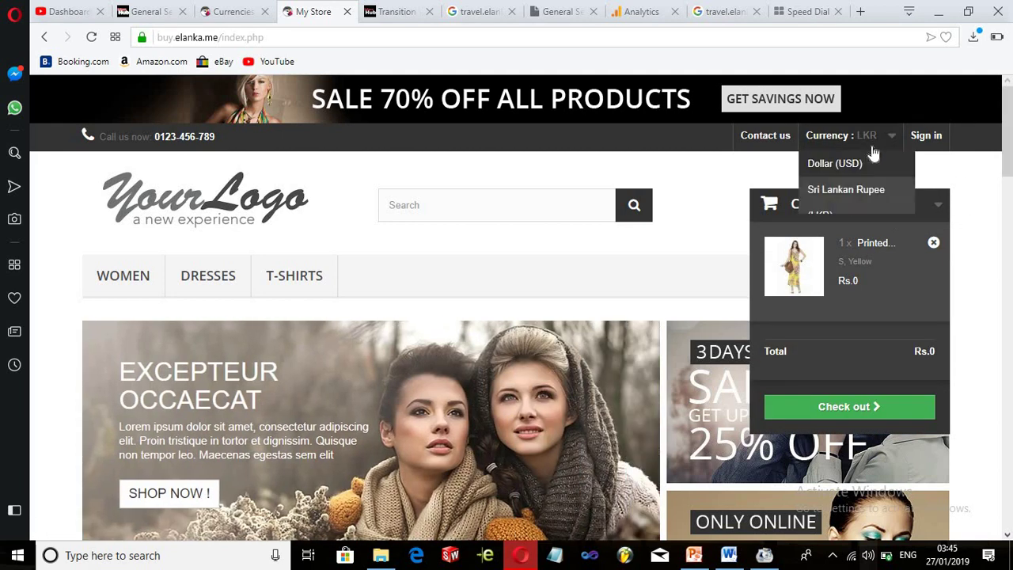